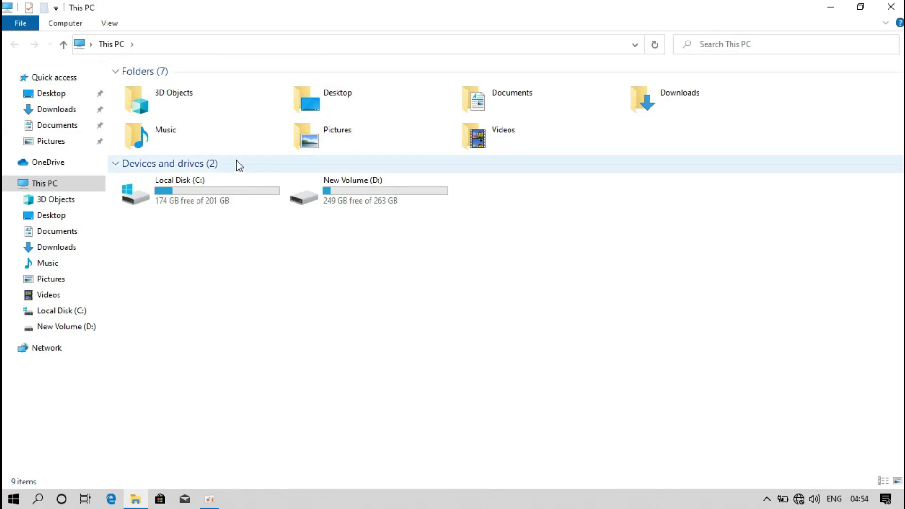
Peek into New Volume (D:), close File Explorer, and launch Computer Management from This PC
double_click(422, 186)
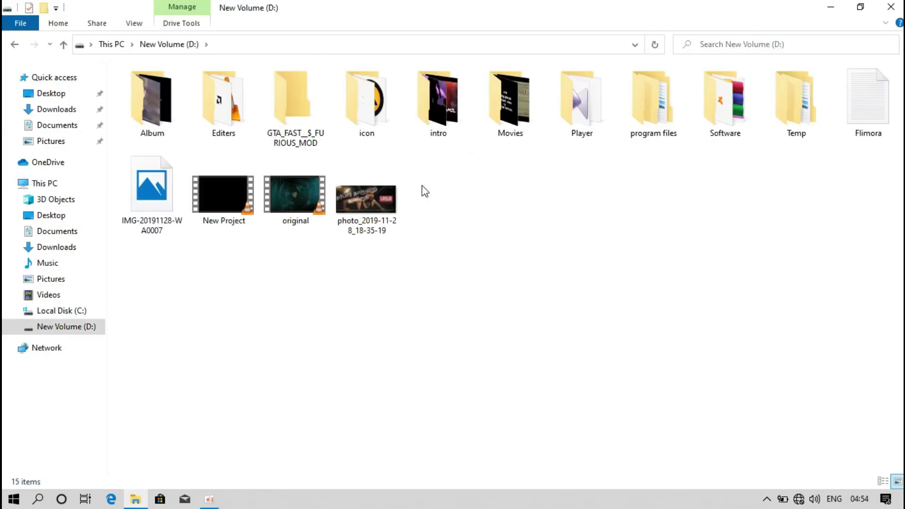
key("alt+Left")
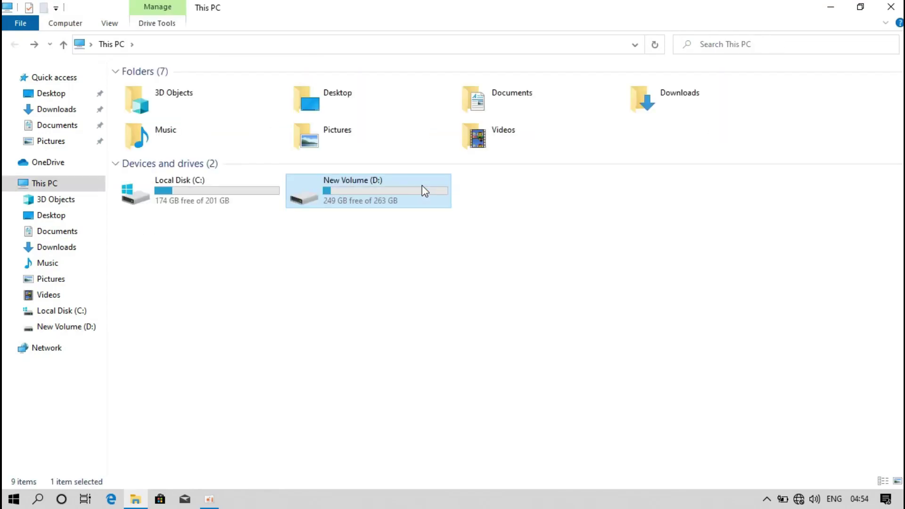
left_click(883, 6)
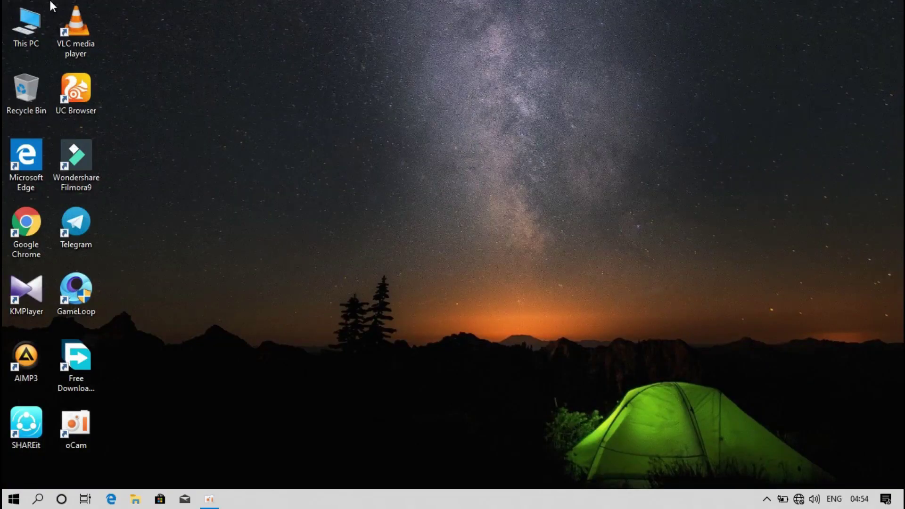
right_click(26, 35)
left_click(53, 74)
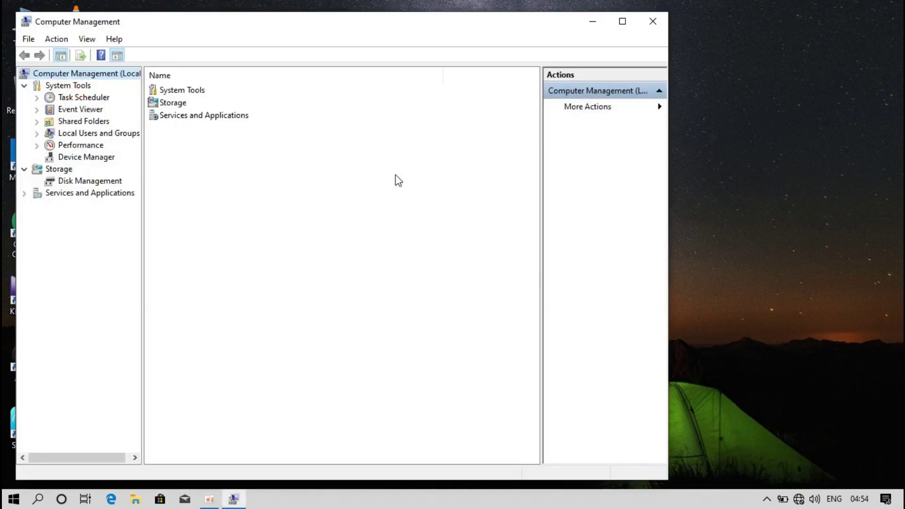
Show Disk Management and bring up the Create and Attach Virtual Hard Disk dialog
left_click(69, 185)
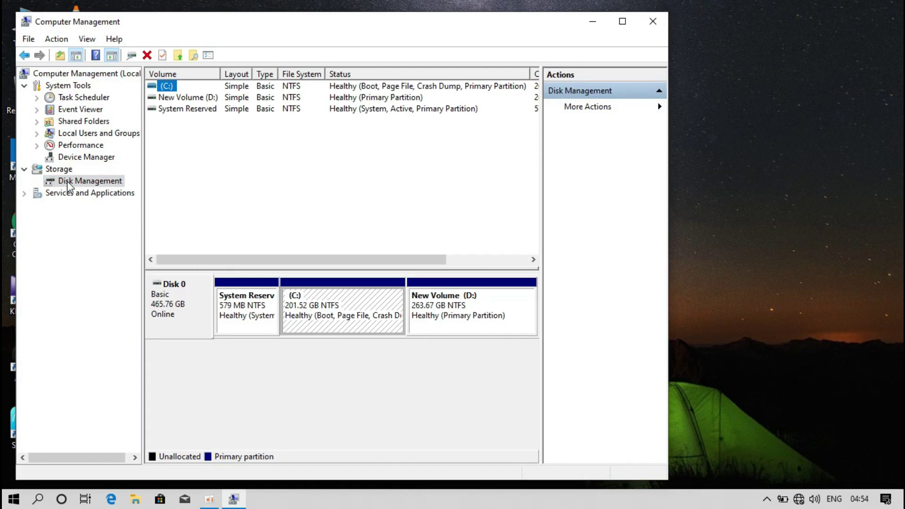
right_click(68, 185)
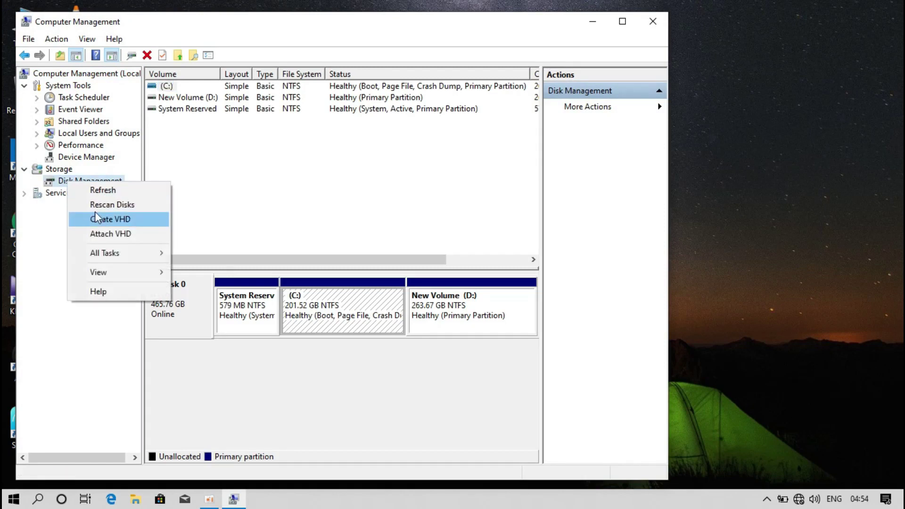
left_click(102, 221)
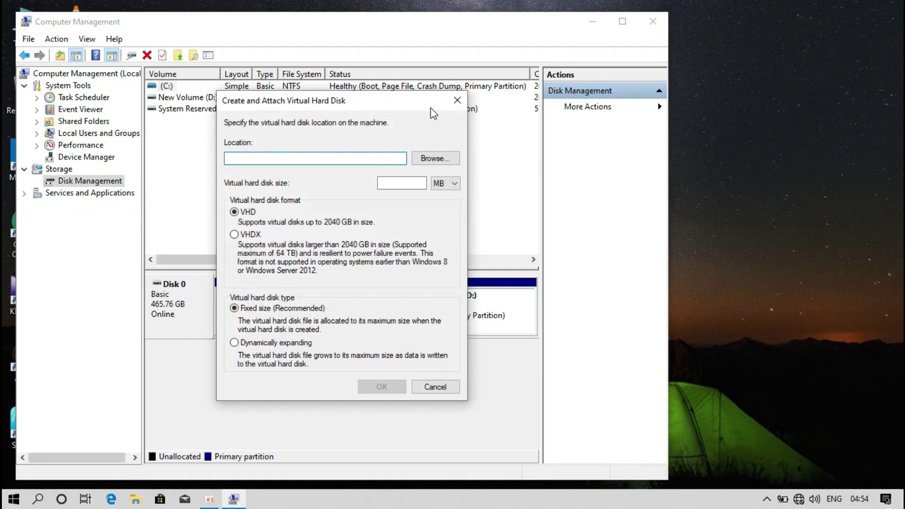
Save the virtual disk file as 'New Disk' in the Documents folder
left_click(433, 159)
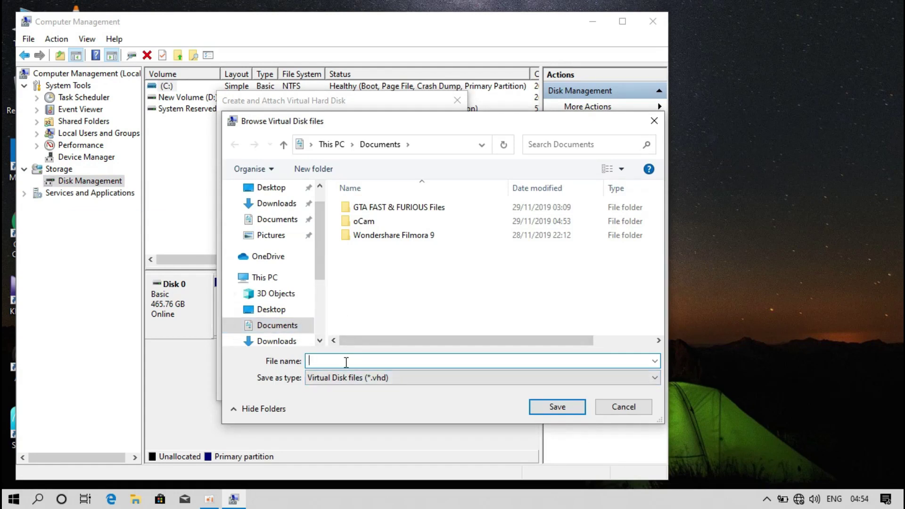
type("New Disk")
key("Return")
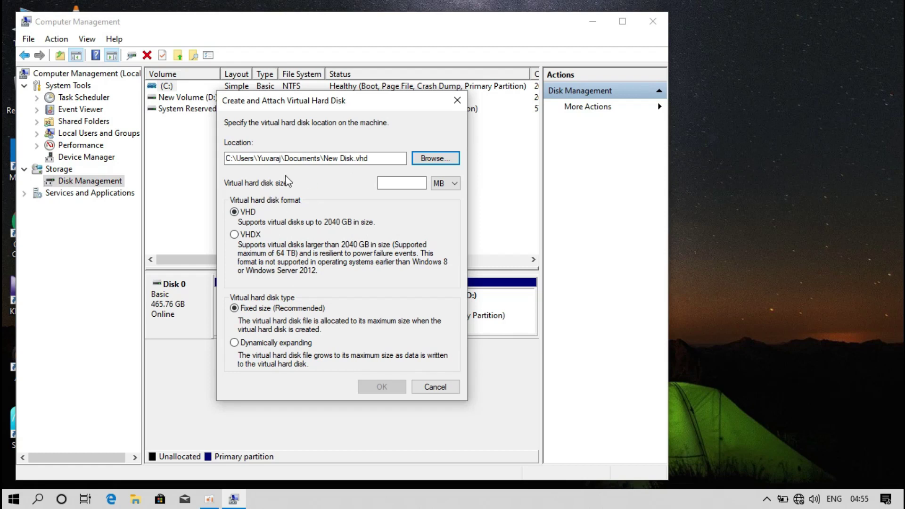
Create a dynamically expanding VHDX virtual disk with a size of 1 TB
left_click(250, 240)
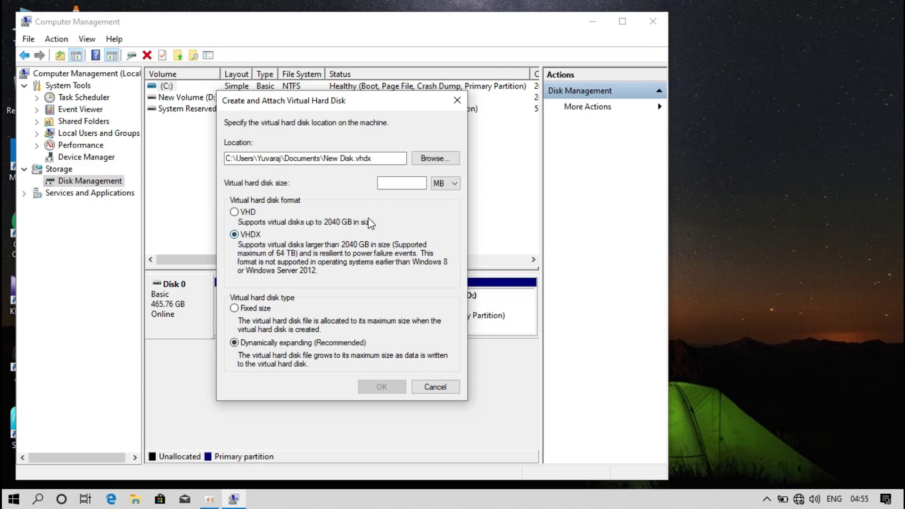
left_click(438, 188)
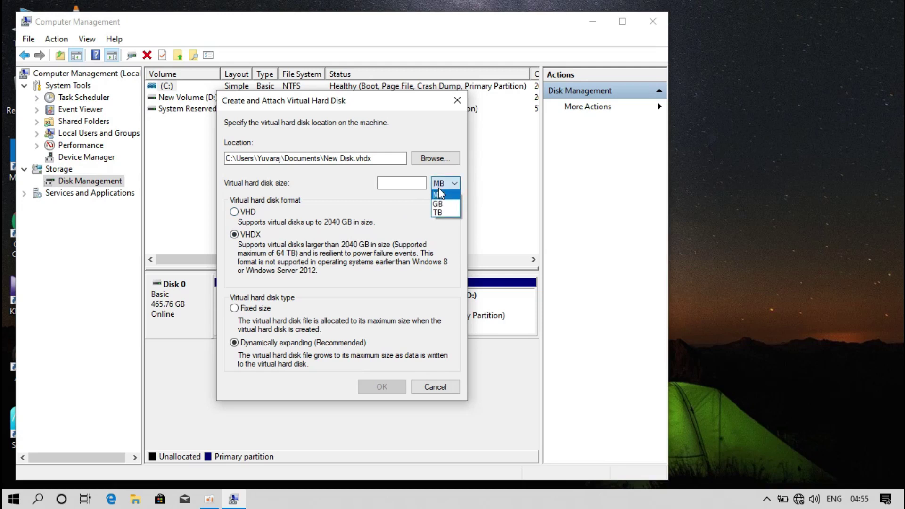
left_click(439, 213)
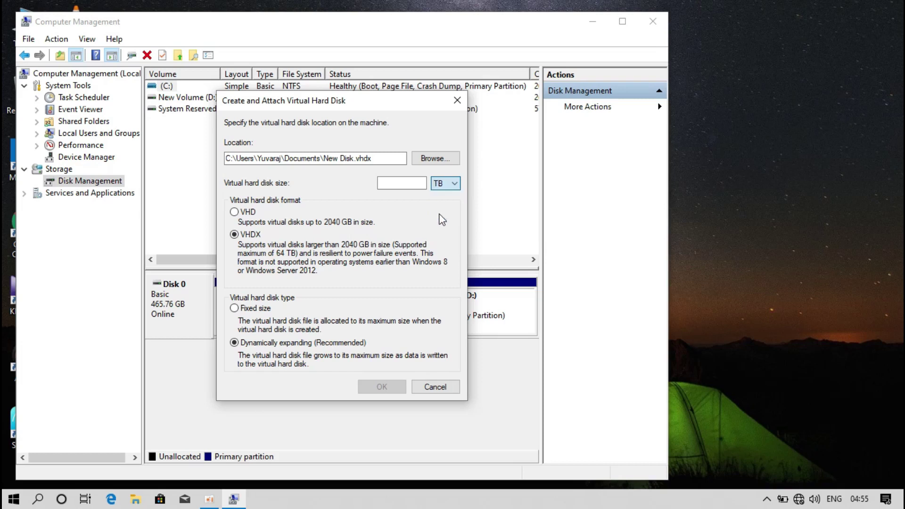
left_click(405, 184)
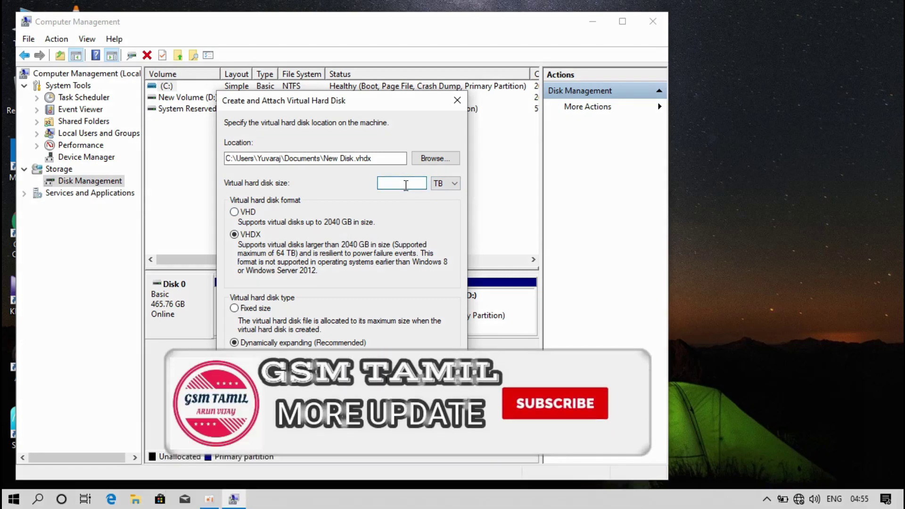
type("1")
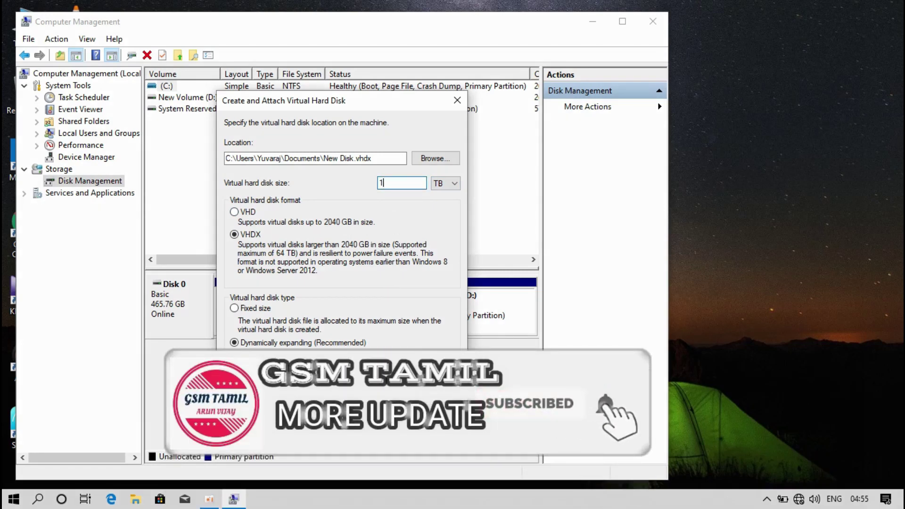
key("Return")
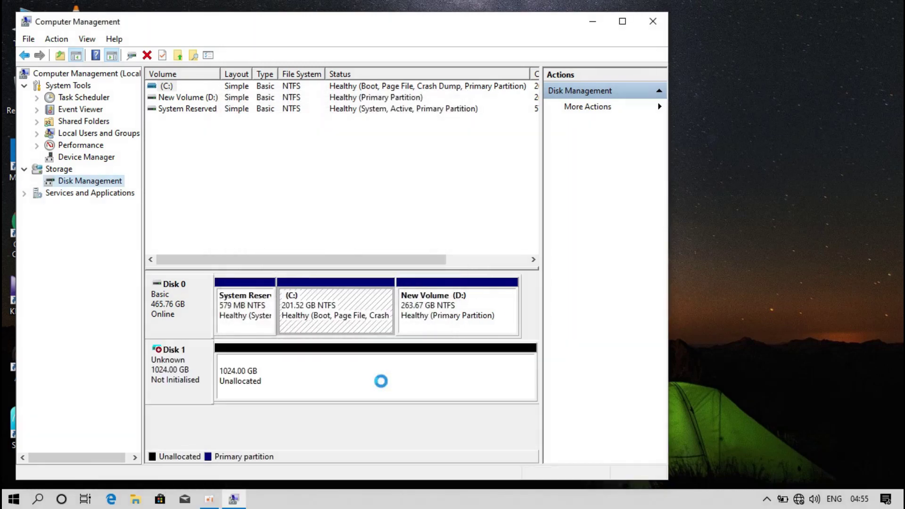
Initialise Disk 1 with the MBR partition style
right_click(231, 381)
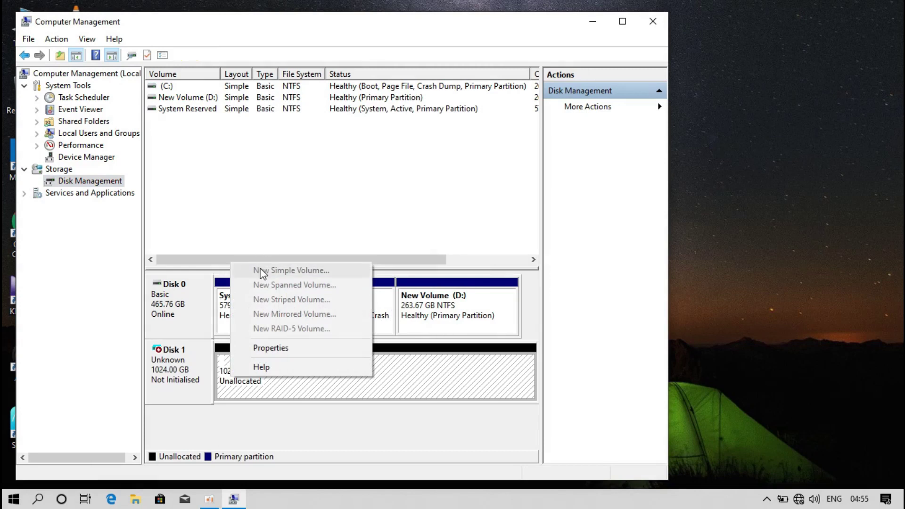
right_click(199, 366)
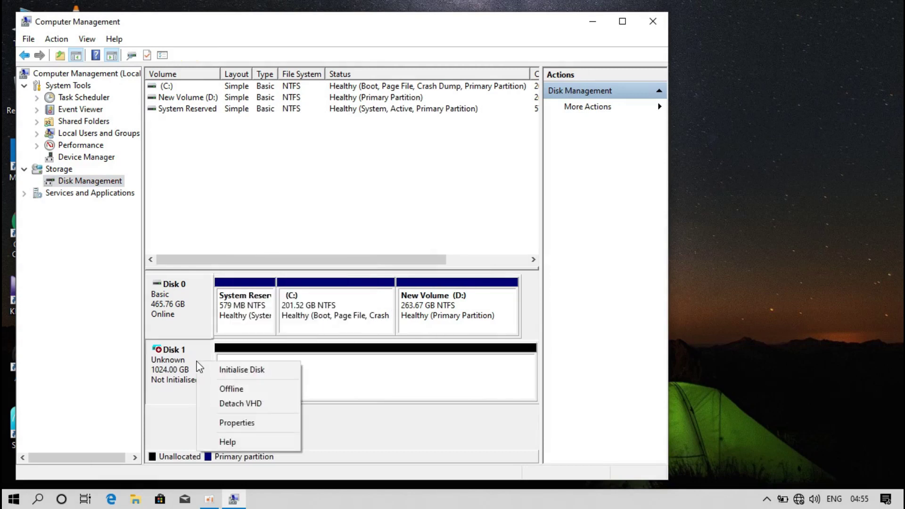
left_click(211, 373)
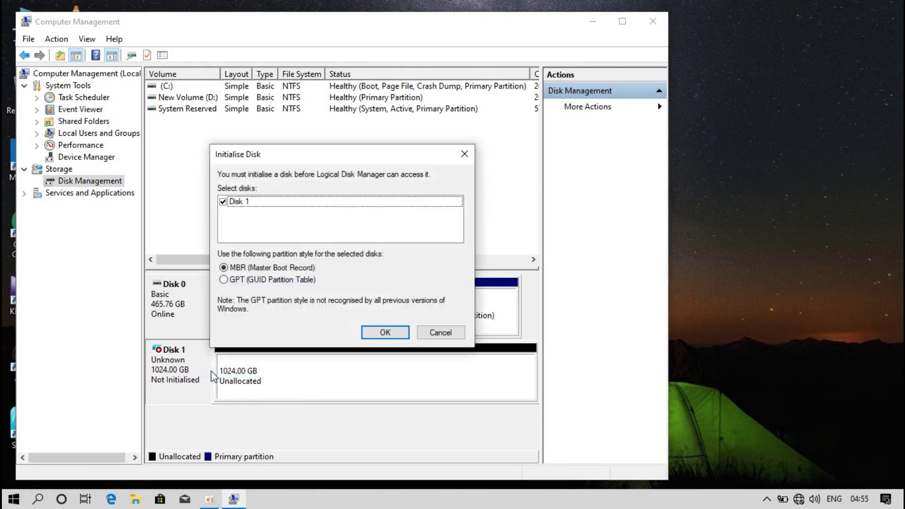
left_click(384, 333)
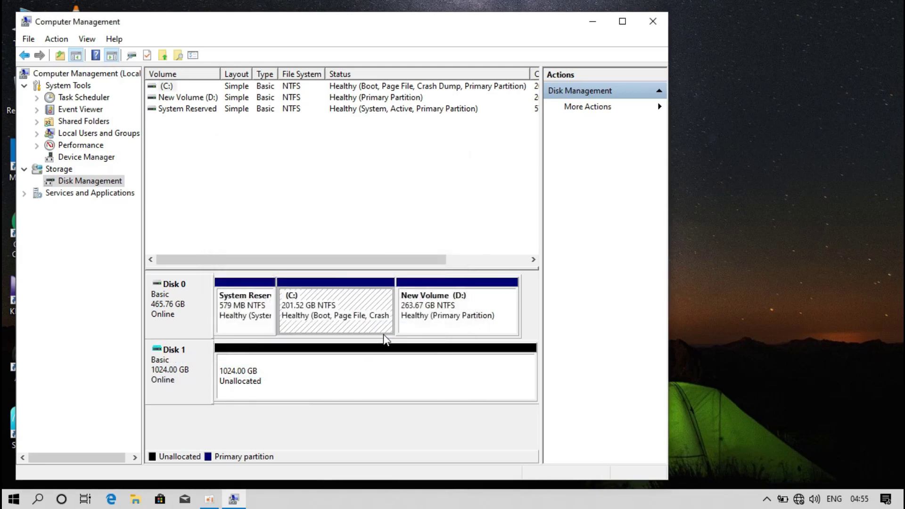
Create a full-size simple volume on Disk 1 as drive E, quick-formatted NTFS
right_click(366, 370)
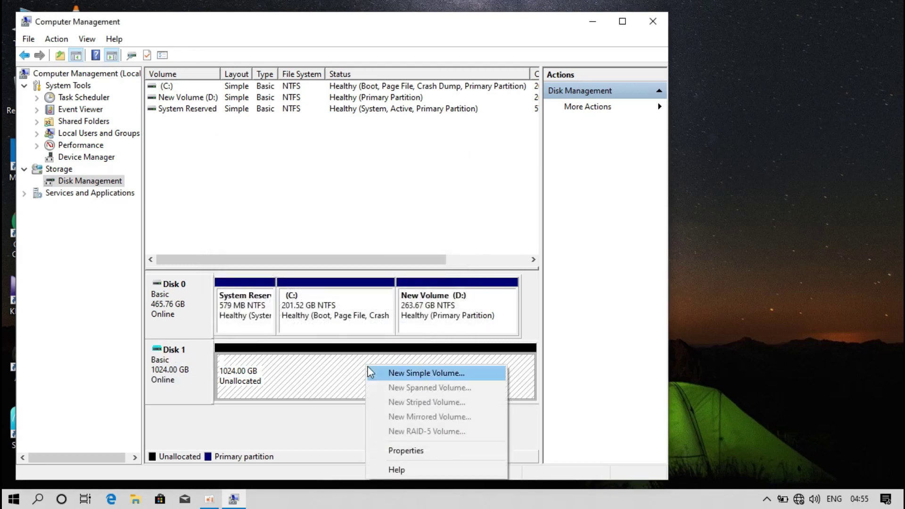
left_click(376, 372)
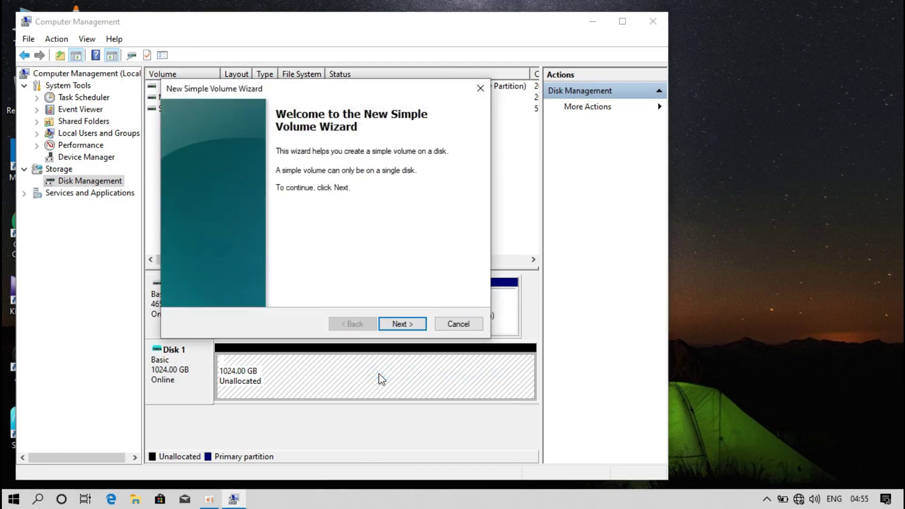
left_click(400, 326)
left_click(401, 325)
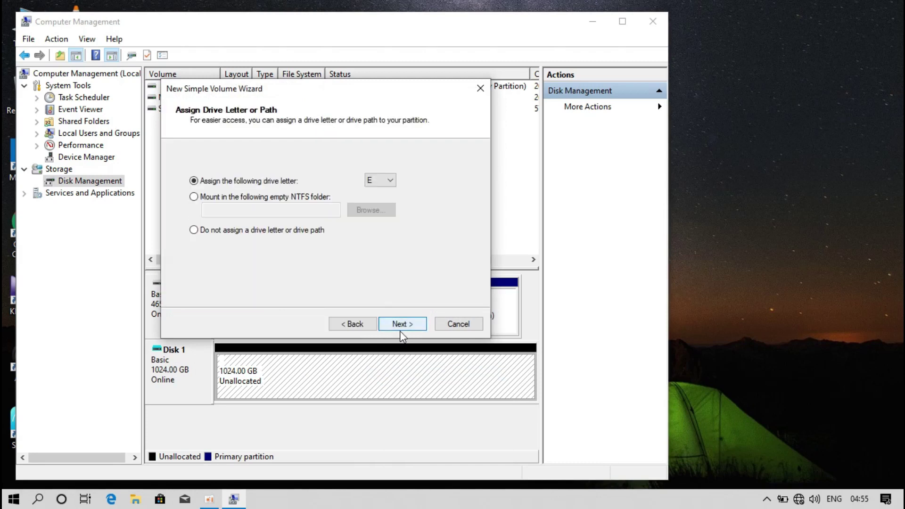
left_click(402, 325)
left_click(401, 325)
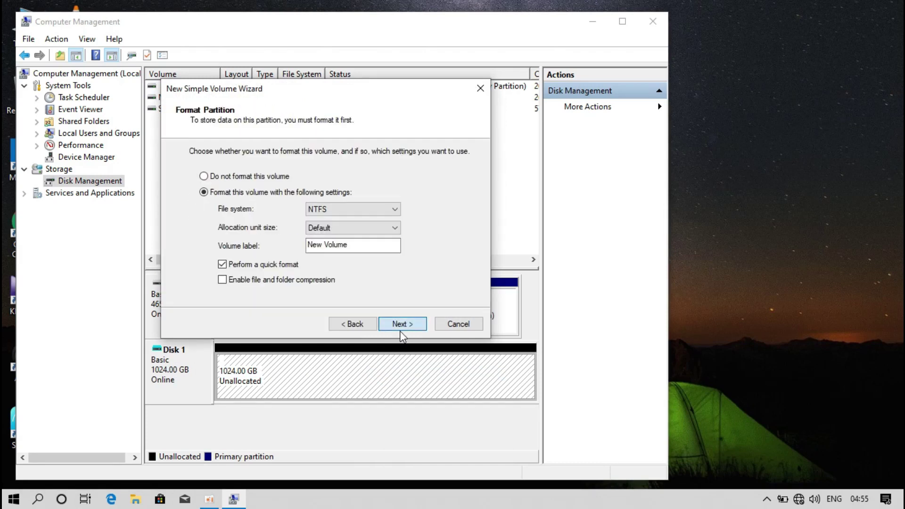
left_click(400, 324)
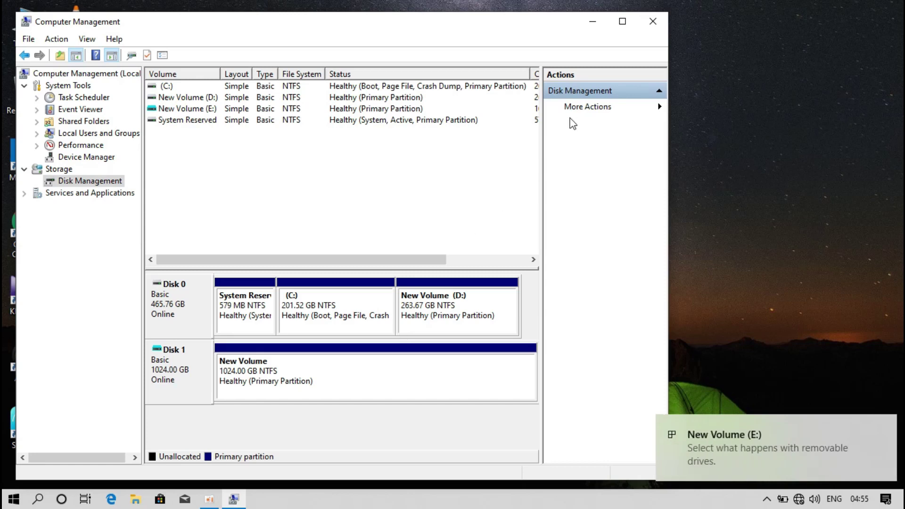
Close Computer Management, glance at the empty E: drive, then open New Volume (D:)
left_click(645, 27)
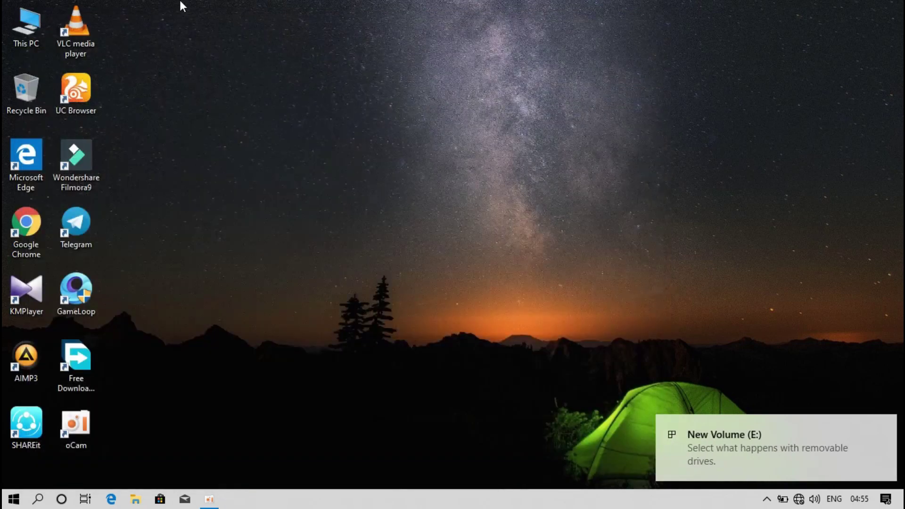
double_click(29, 34)
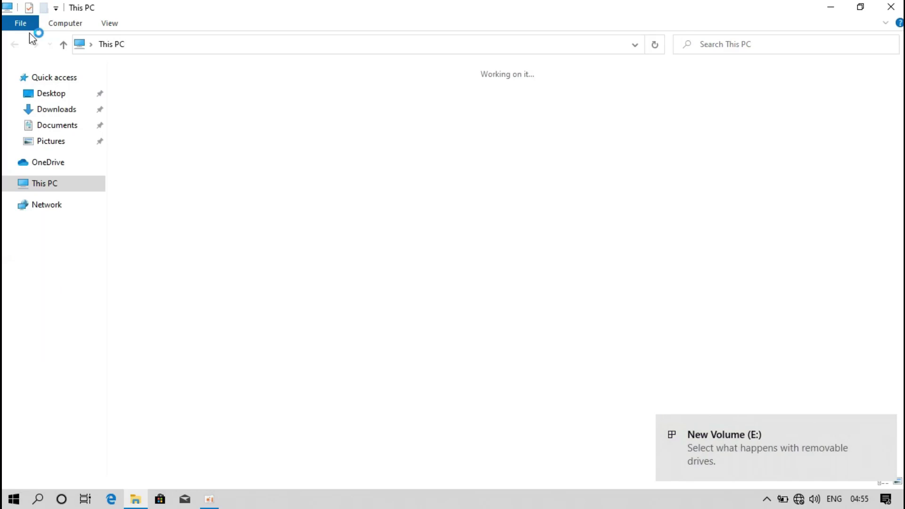
double_click(551, 212)
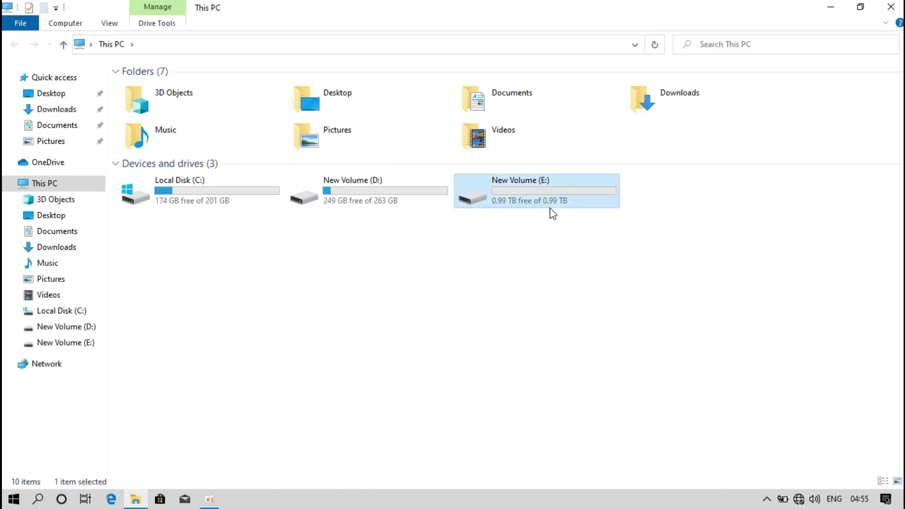
key("BackSpace")
key("Left")
key("Return")
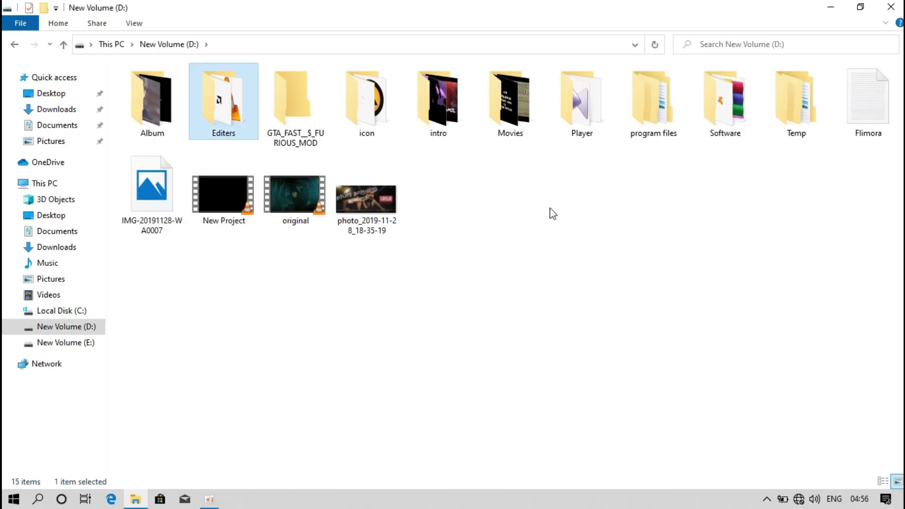
Cut the New Project video from D: and open New Volume (E:)
key("Right")
key("Right")
key("Right")
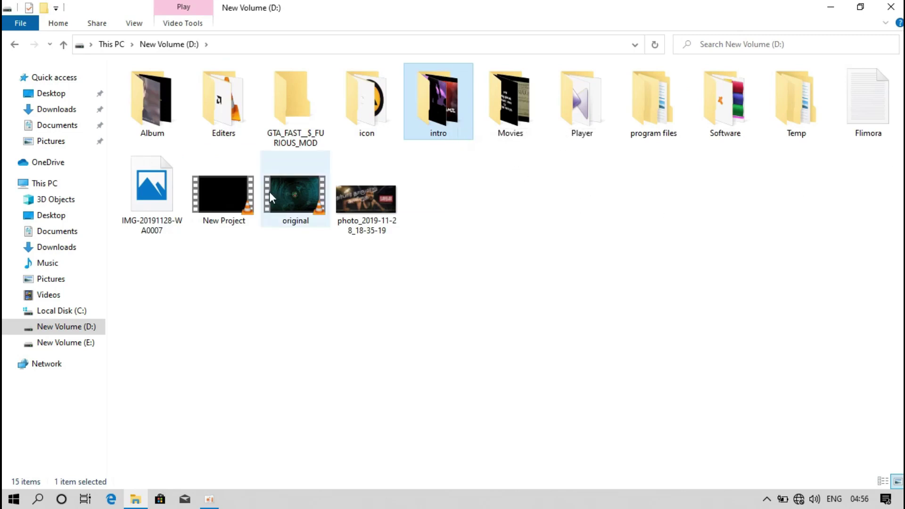
left_click(244, 193)
right_click(243, 193)
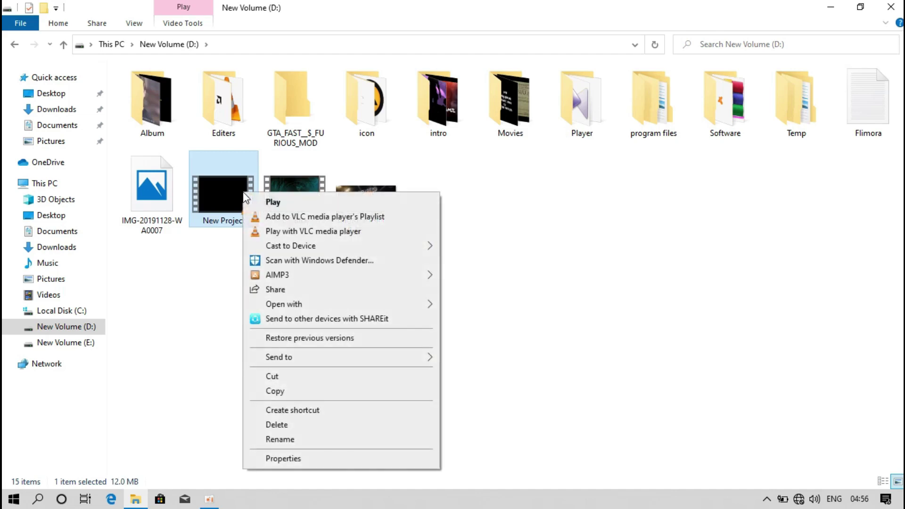
left_click(291, 377)
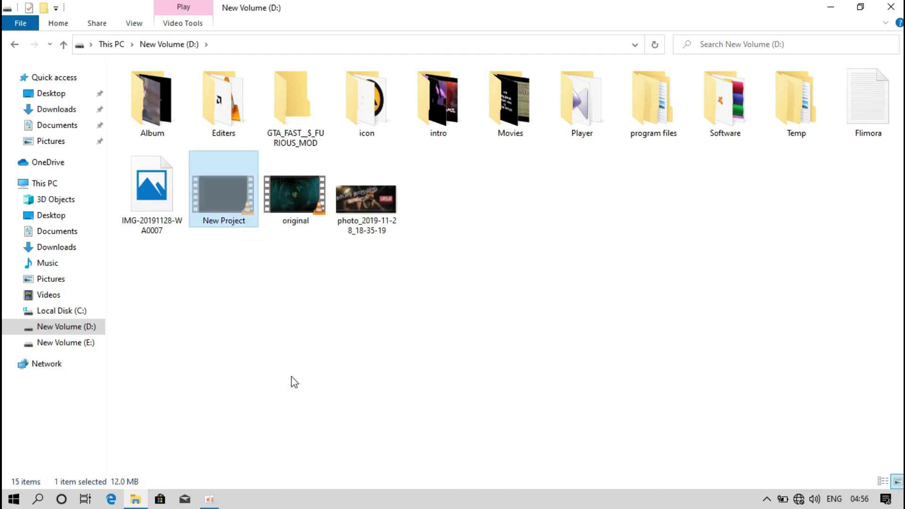
key("BackSpace")
key("Right")
key("Return")
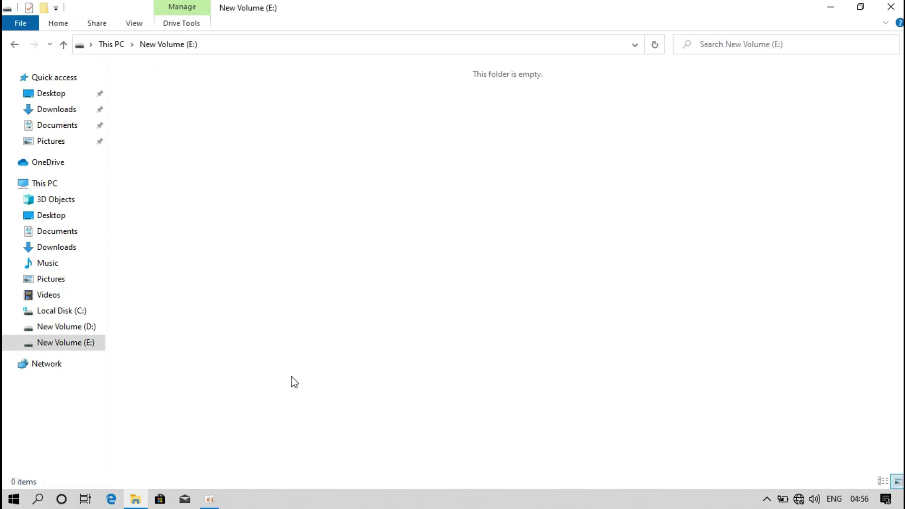
Paste the New Project video into E: and watch it fullscreen in VLC
right_click(292, 379)
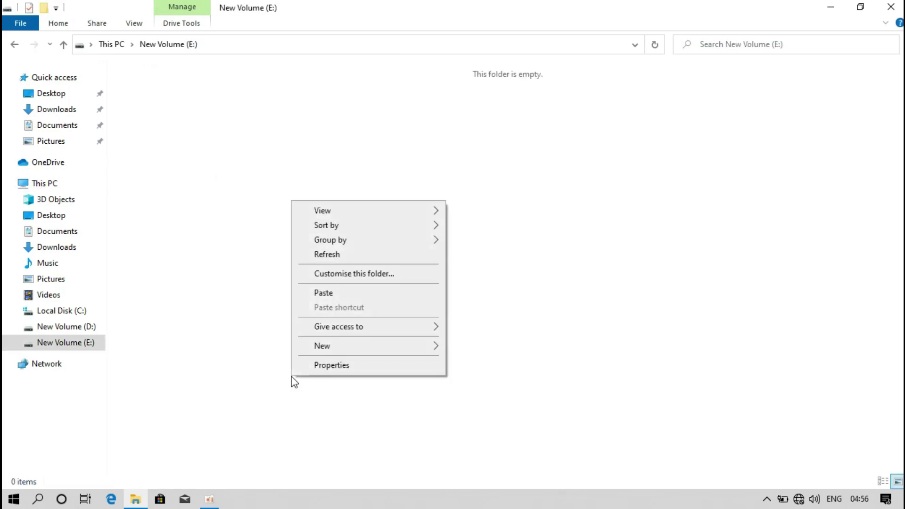
left_click(321, 297)
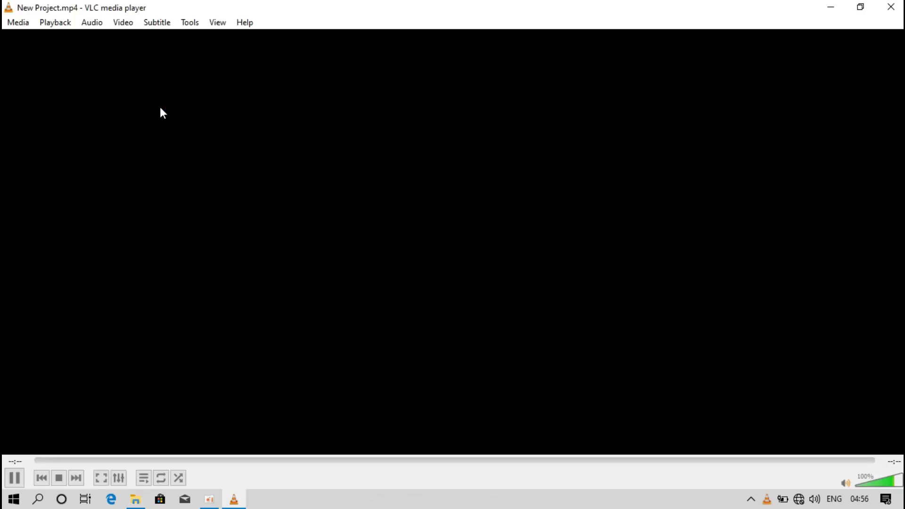
key("f")
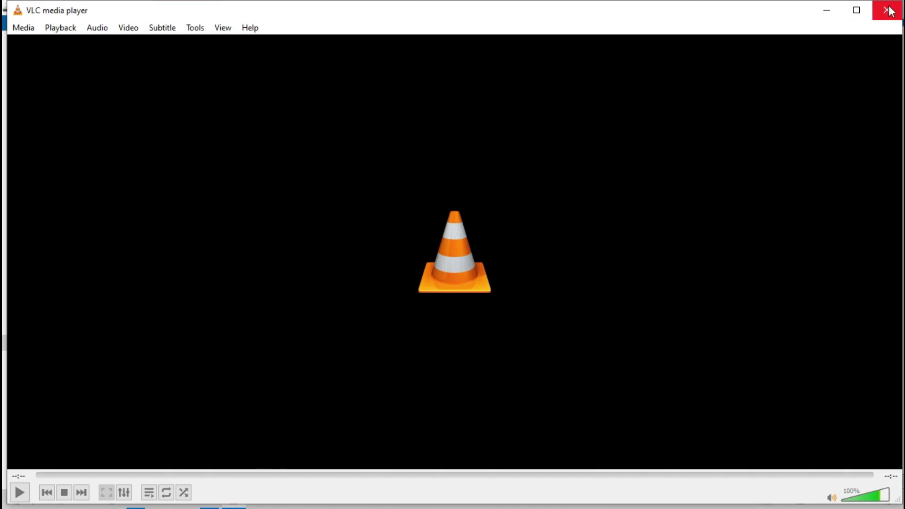
Close VLC and review New Volume (E:) properties: NTFS, 147 MB used, 0.99 TB free
left_click(892, 6)
left_click(508, 171)
key("BackSpace")
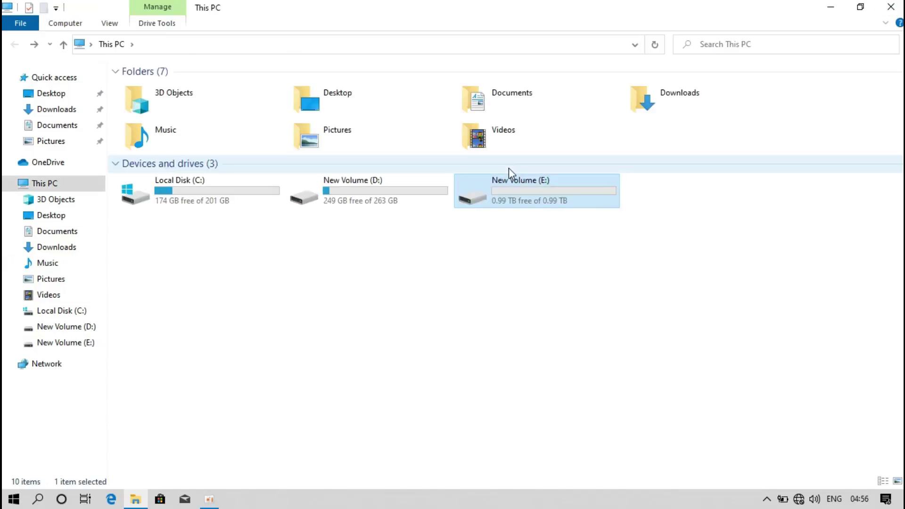
right_click(524, 188)
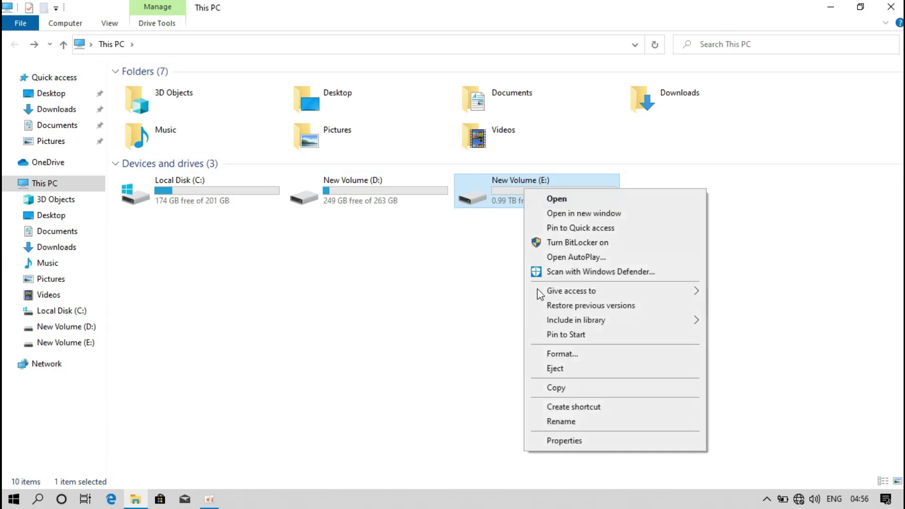
left_click(570, 446)
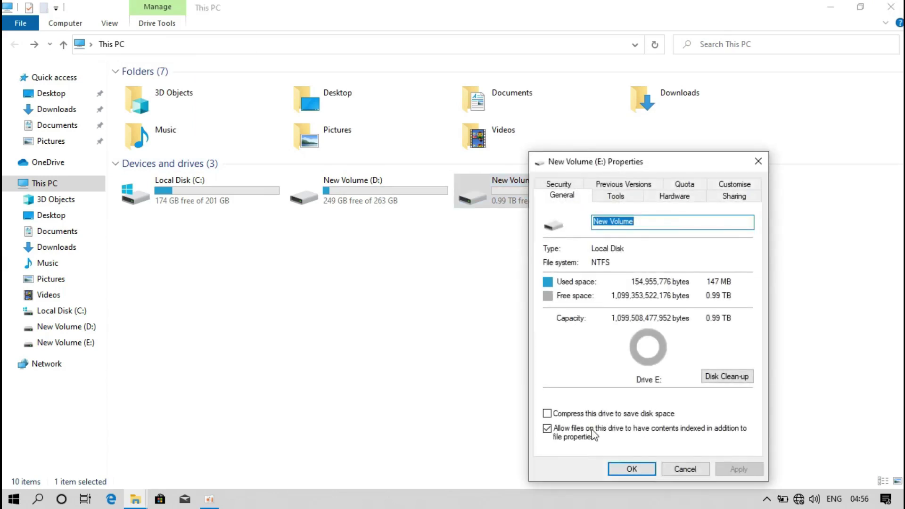
left_click(670, 468)
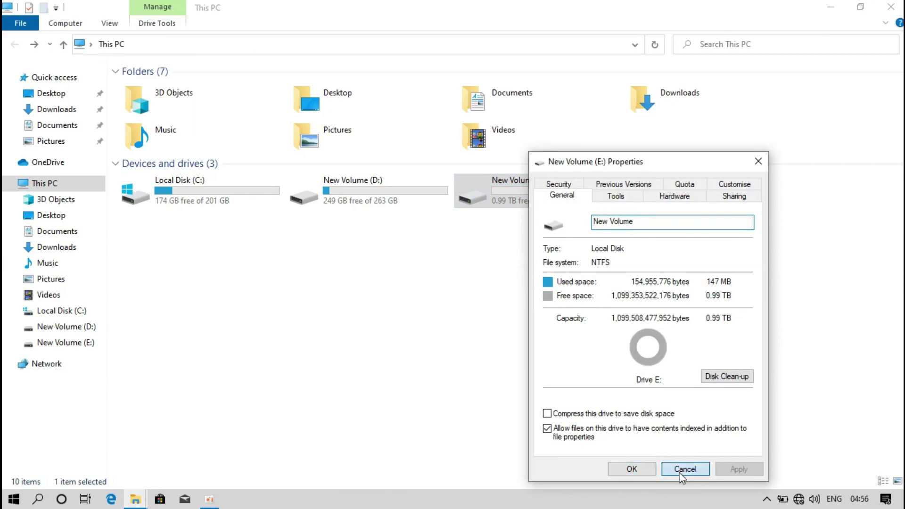